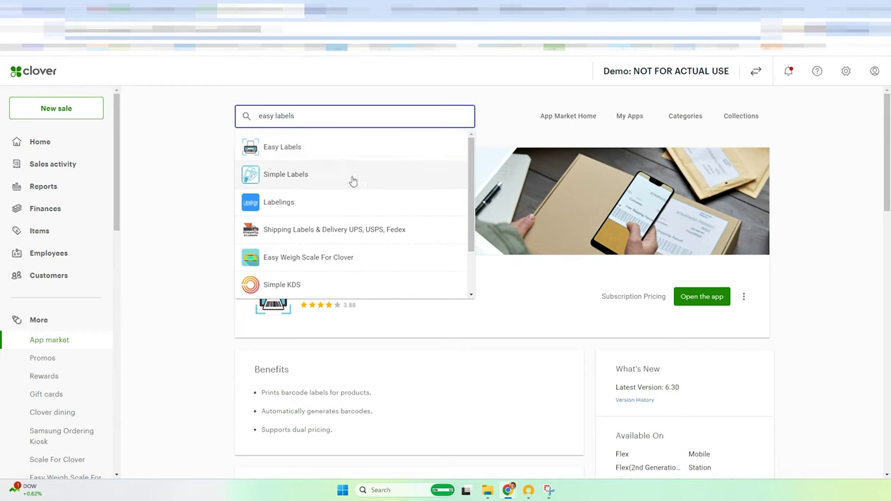
Step: Review the Easy Labels subscription plans, cancel without changes, and launch the app
{"action": "left_click", "coordinate": [565, 317]}
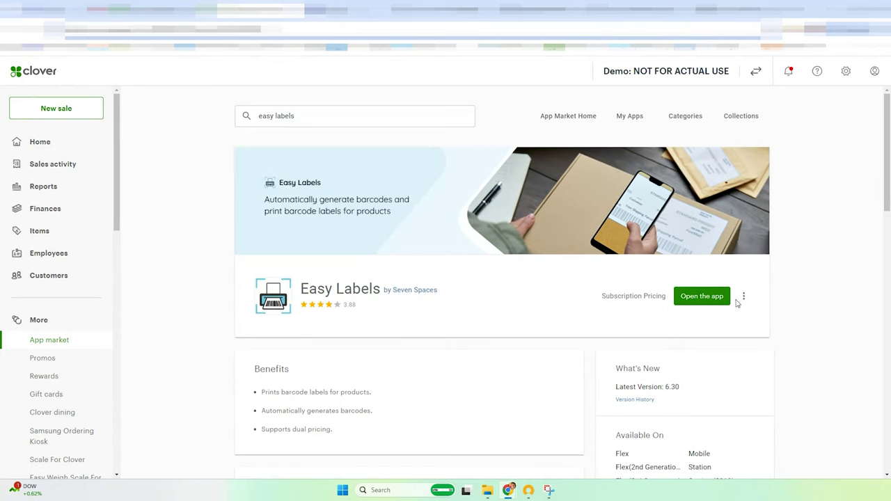
{"action": "left_click", "coordinate": [744, 297]}
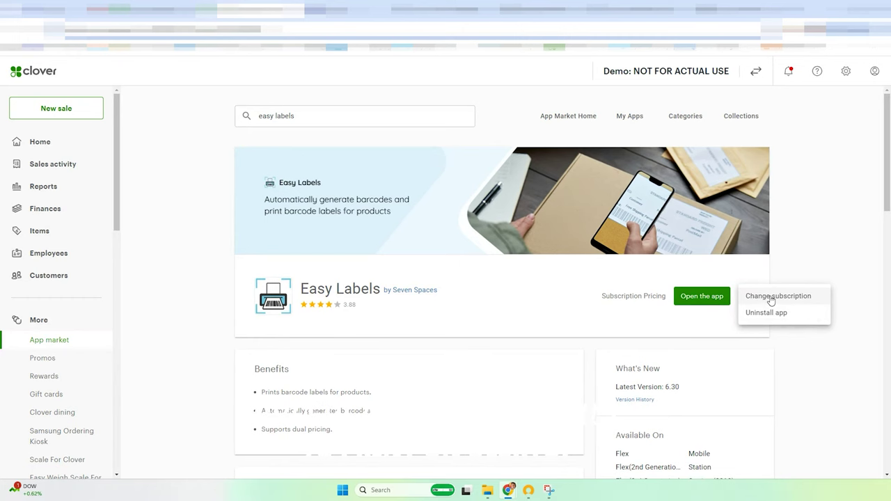
{"action": "left_click", "coordinate": [771, 300]}
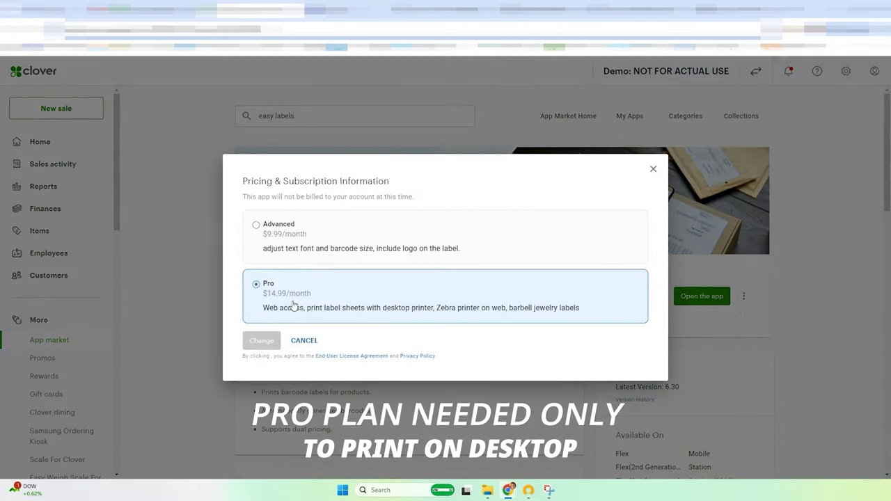
{"action": "left_click", "coordinate": [652, 171]}
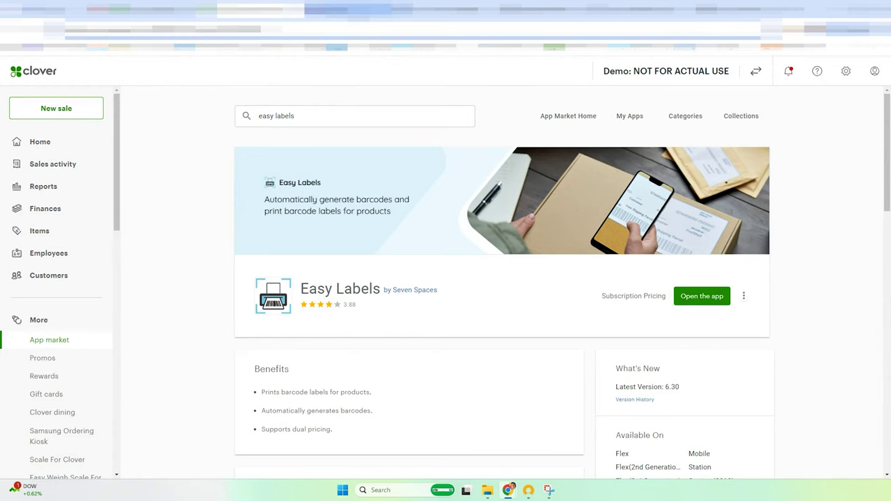
{"action": "left_click", "coordinate": [700, 300]}
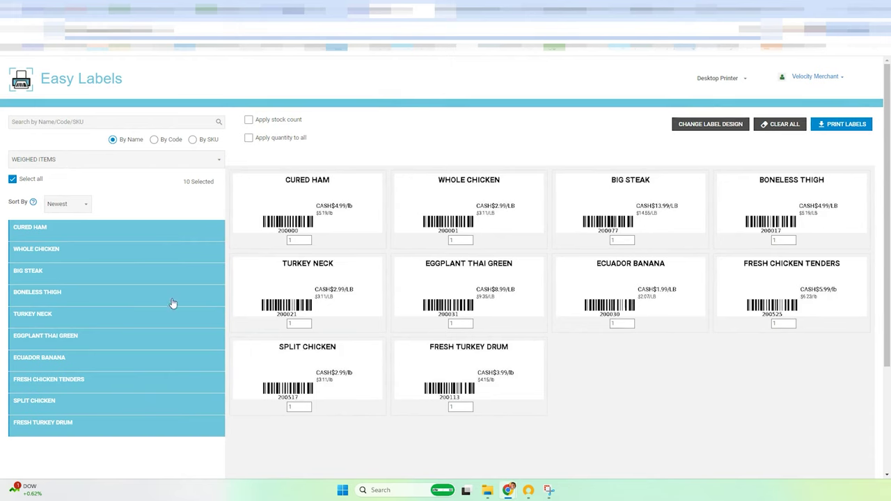
Step: Select all ten items in the WEIGHED ITEMS category for labeling
{"action": "left_click", "coordinate": [76, 163]}
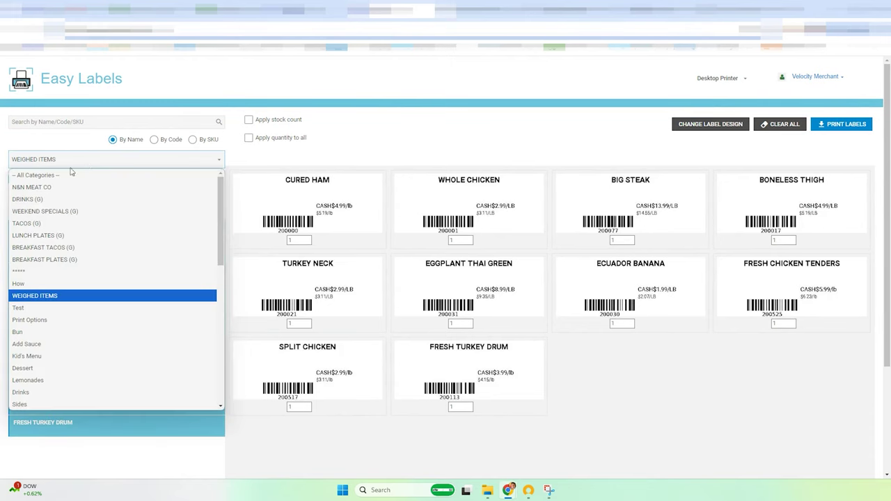
{"action": "left_click", "coordinate": [36, 296]}
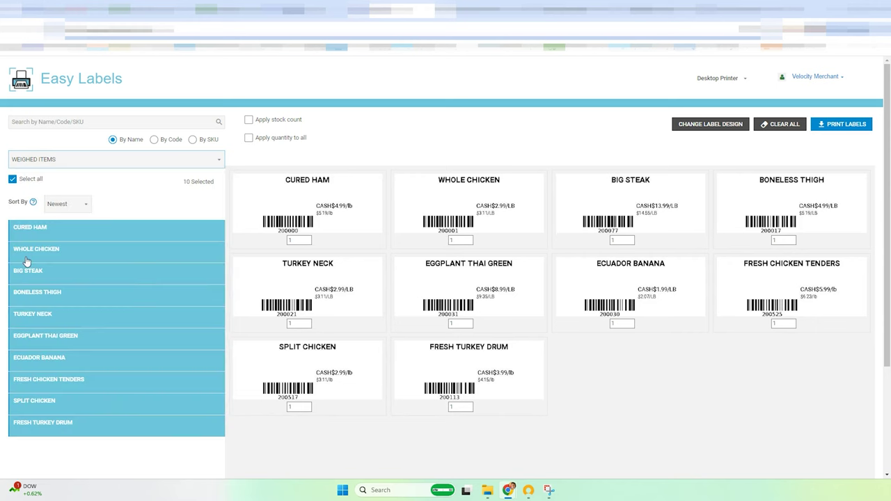
{"action": "left_click", "coordinate": [12, 180]}
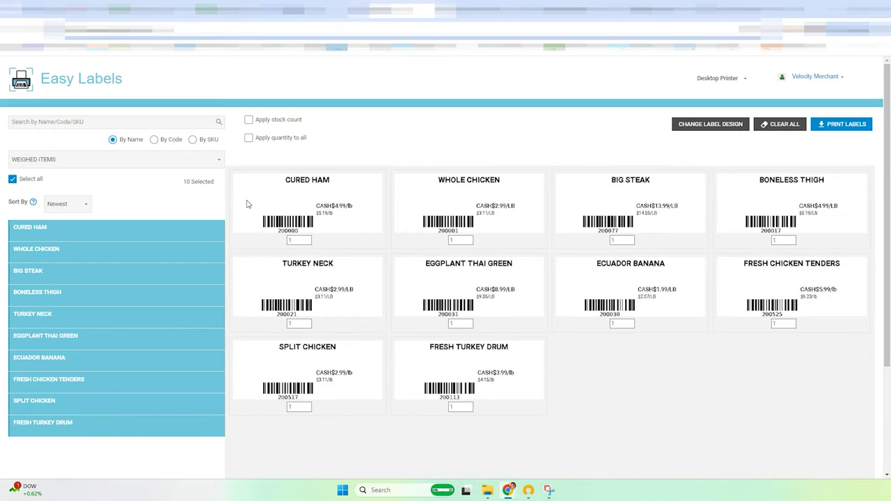
{"action": "left_click", "coordinate": [710, 125]}
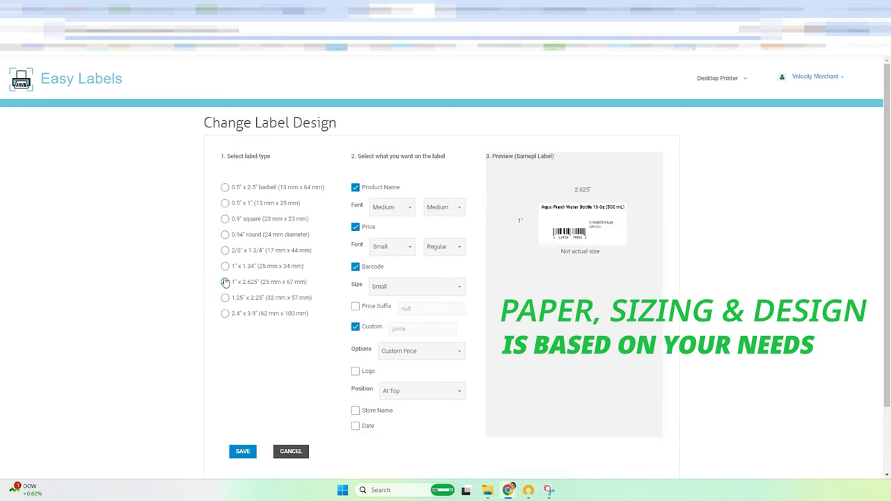
Step: Set the label size to 1" x 2.625" and remove the store name
{"action": "left_click", "coordinate": [225, 282]}
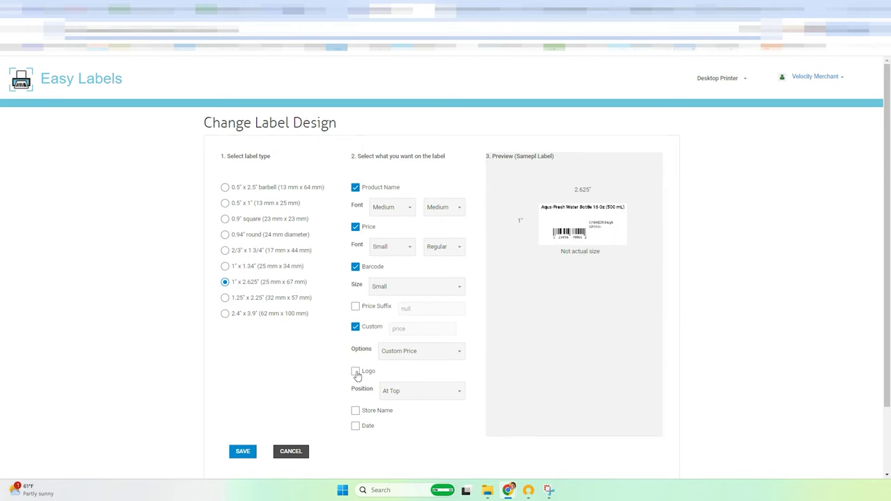
{"action": "left_click", "coordinate": [355, 412]}
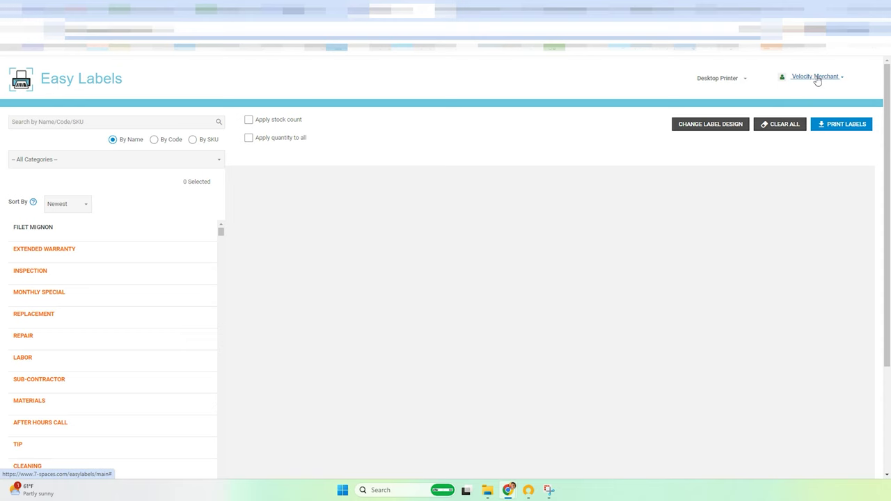
{"action": "left_click", "coordinate": [817, 78]}
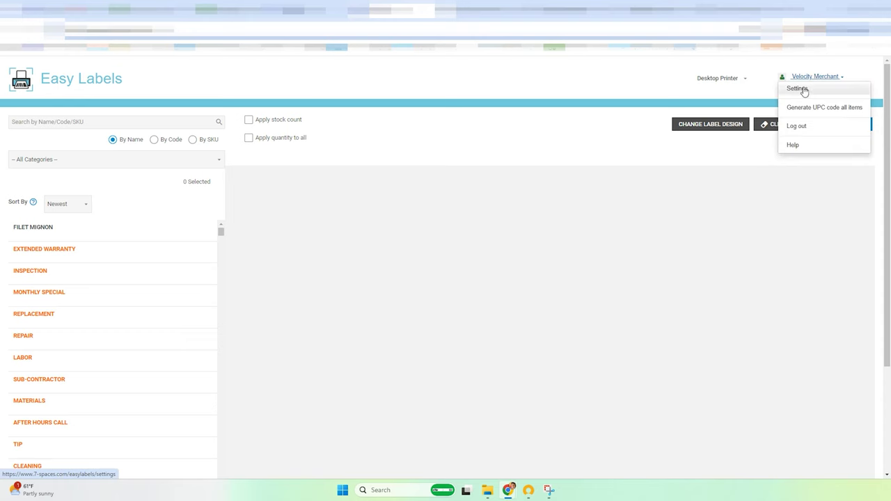
Step: Review the Custom Price settings (CASH main, other price +4%) and save them
{"action": "left_click", "coordinate": [803, 89]}
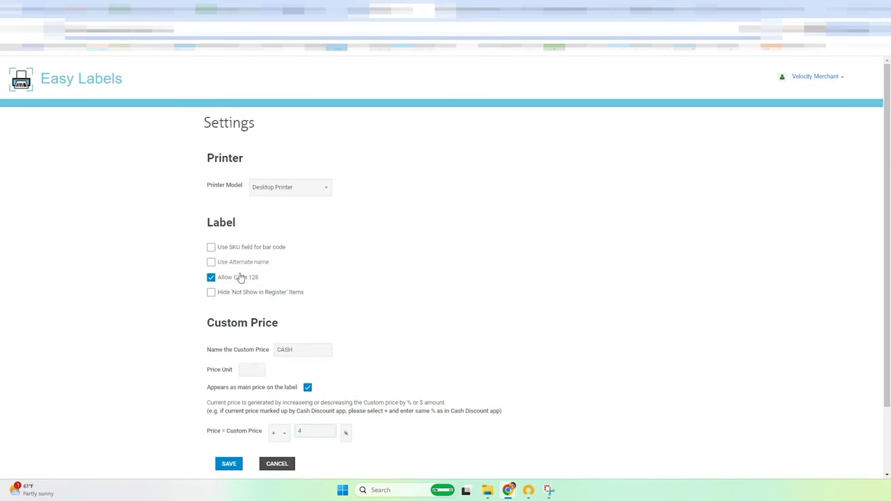
{"action": "scroll", "coordinate": [89, 241], "scroll_direction": "down", "scroll_amount": 2}
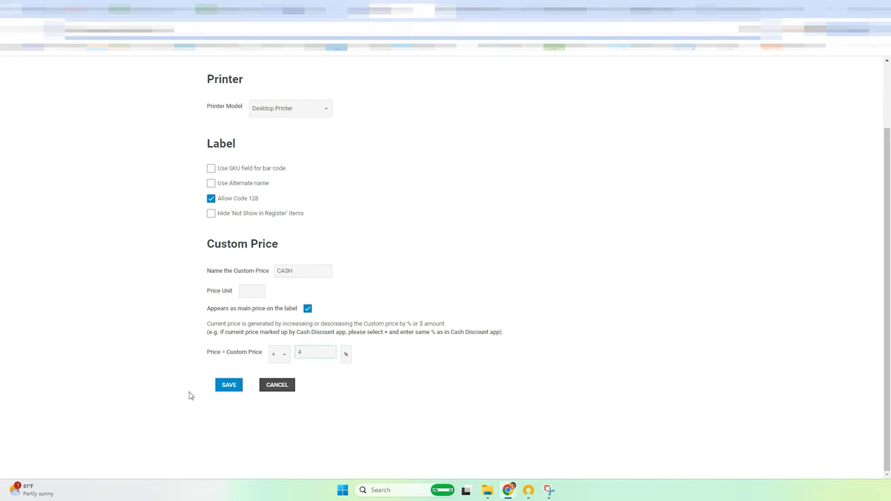
{"action": "left_click", "coordinate": [230, 387]}
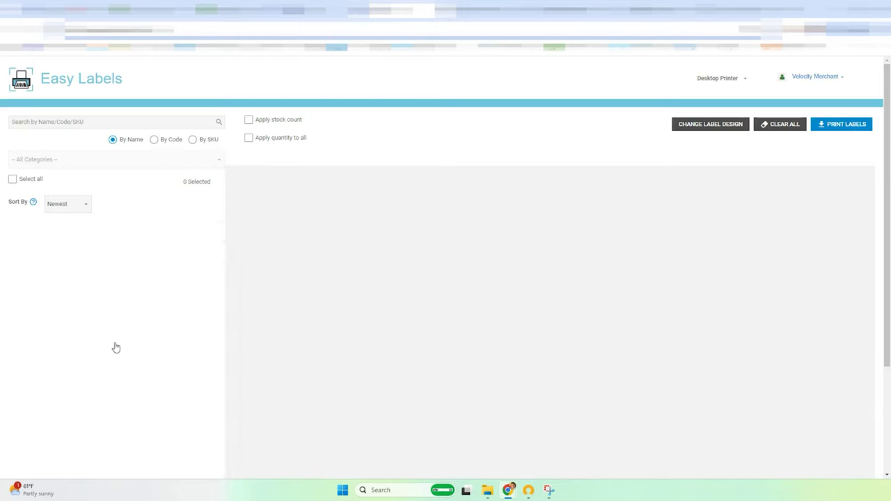
Step: Filter the item list to WEIGHED ITEMS and select all ten items
{"action": "left_click", "coordinate": [46, 164]}
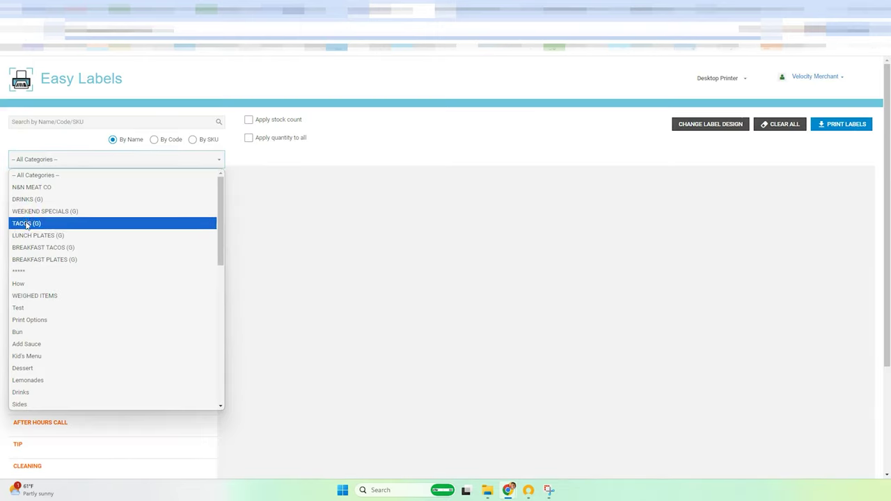
{"action": "left_click", "coordinate": [29, 296]}
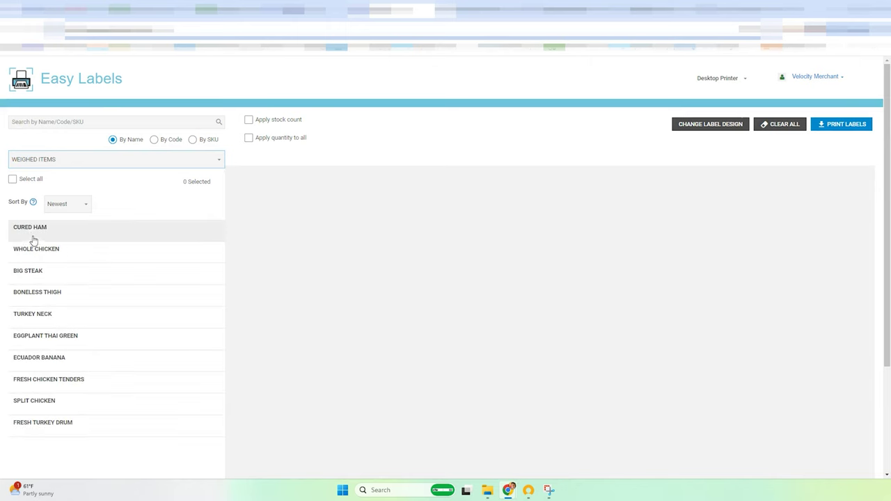
{"action": "left_click", "coordinate": [13, 180]}
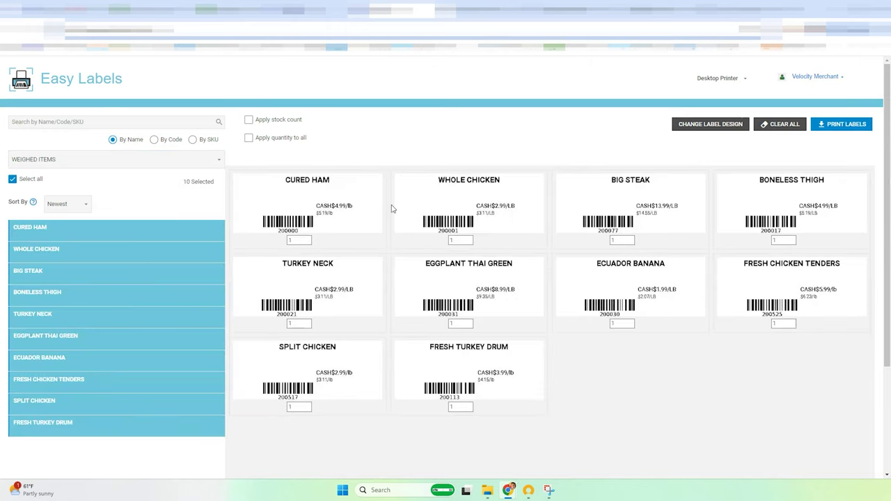
Step: Generate a label sheet PDF filtered to the WEIGHED ITEMS category
{"action": "left_click", "coordinate": [837, 128]}
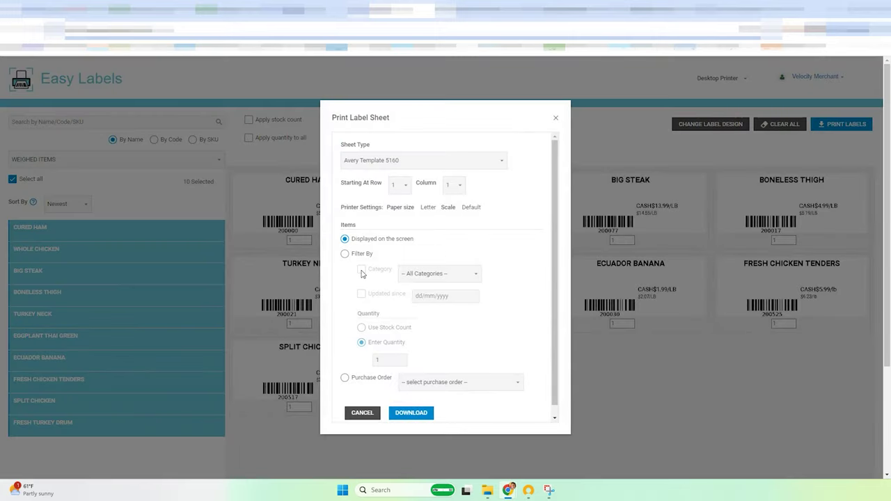
{"action": "left_click", "coordinate": [345, 255]}
{"action": "left_click", "coordinate": [361, 271]}
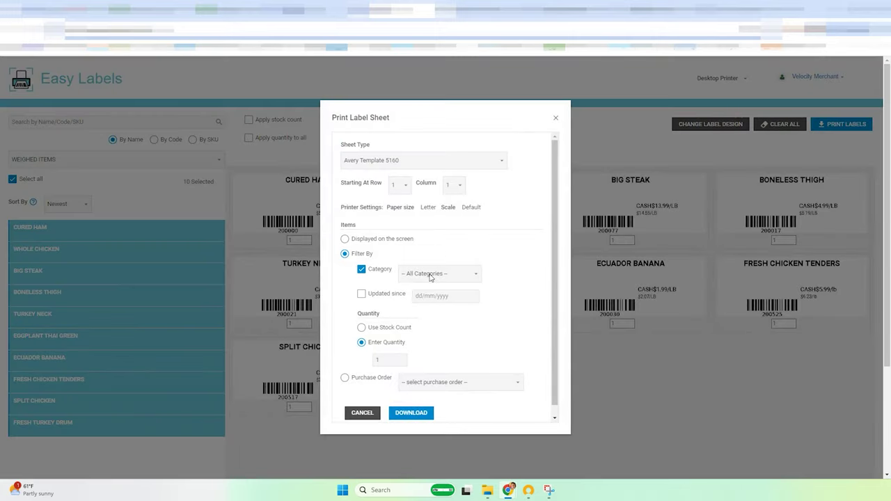
{"action": "left_click", "coordinate": [430, 276]}
{"action": "left_click", "coordinate": [432, 152]}
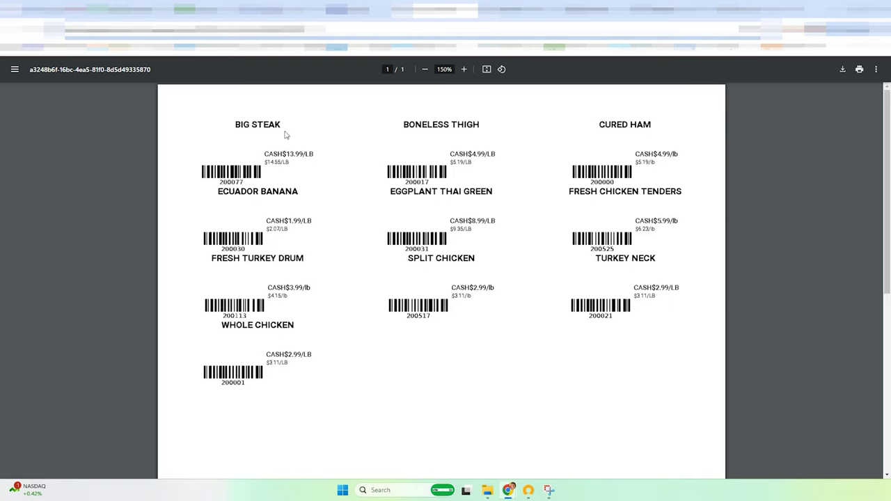
{"action": "left_click", "coordinate": [368, 10]}
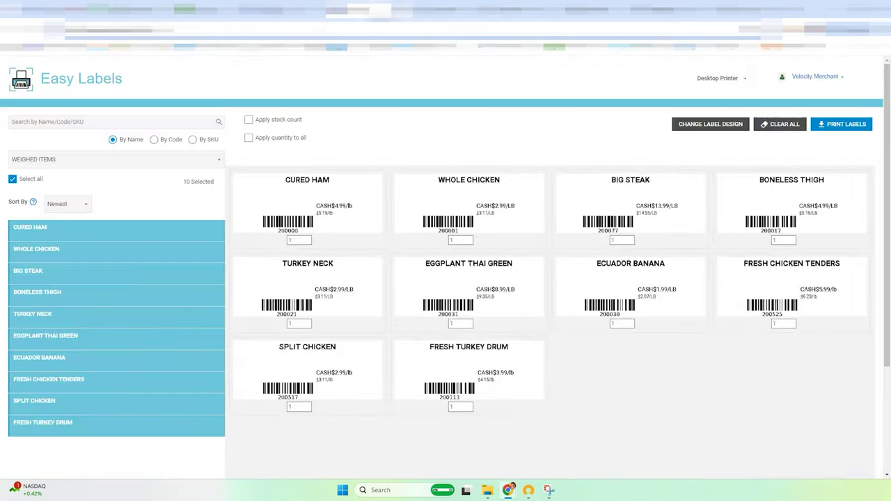
Step: Switch to All Categories and download a category-filtered label sheet PDF
{"action": "left_click", "coordinate": [80, 167]}
{"action": "left_click", "coordinate": [48, 177]}
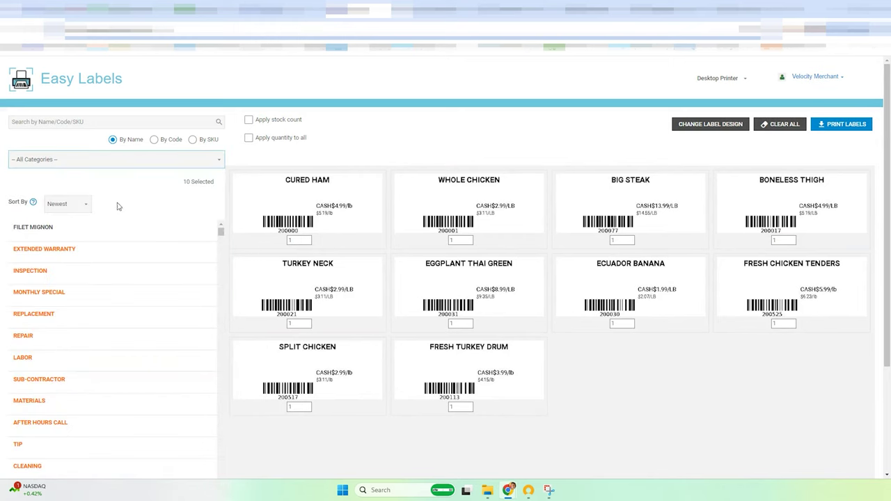
{"action": "left_click", "coordinate": [849, 125]}
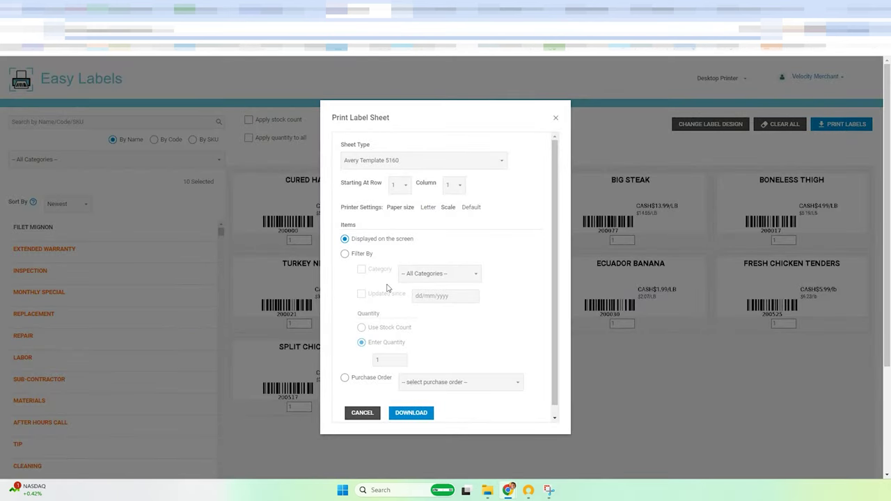
{"action": "left_click", "coordinate": [346, 255]}
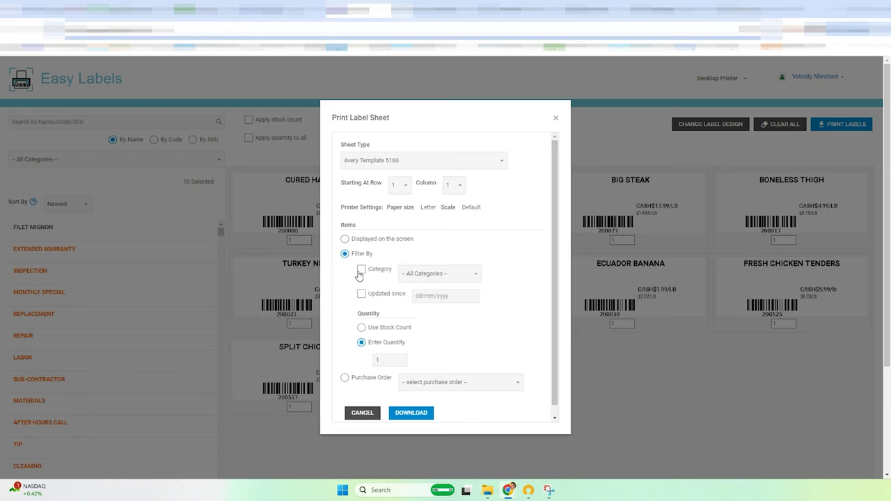
{"action": "left_click", "coordinate": [362, 271]}
{"action": "left_click", "coordinate": [412, 413]}
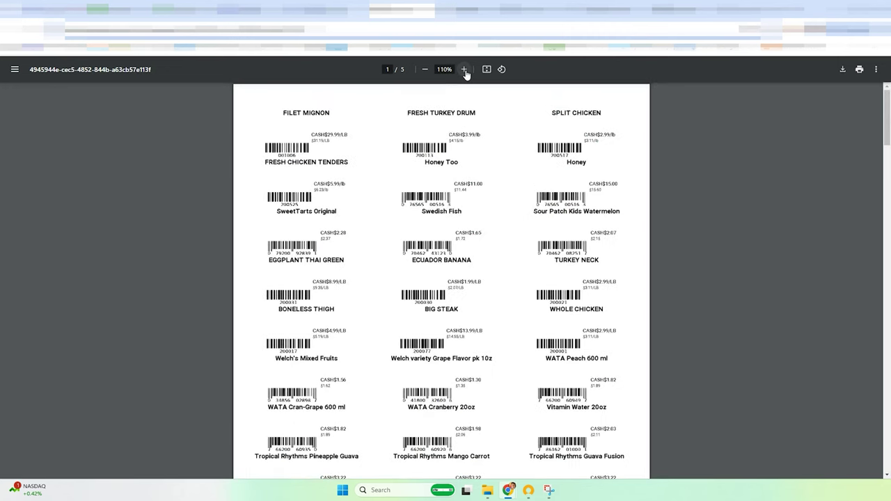
Step: Zoom the label sheet PDF to 150% and scroll through the prices
{"action": "left_click", "coordinate": [465, 70]}
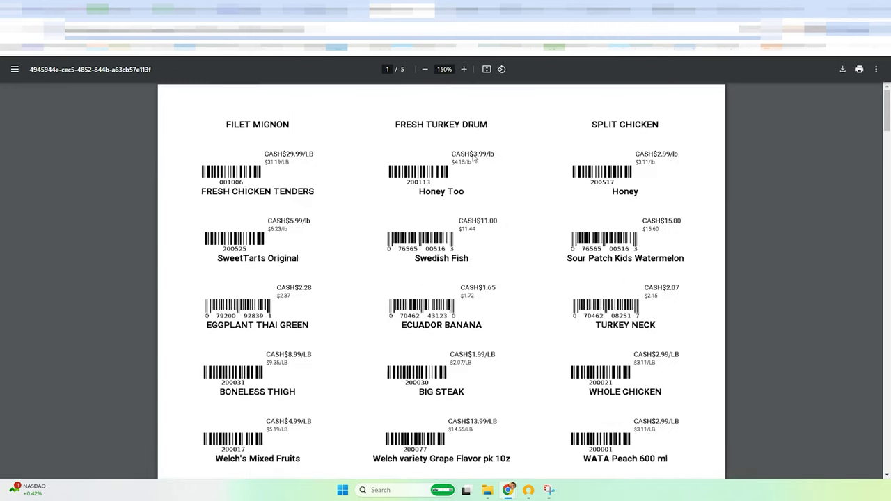
{"action": "scroll", "coordinate": [483, 265], "scroll_direction": "down", "scroll_amount": 1}
{"action": "scroll", "coordinate": [495, 193], "scroll_direction": "up", "scroll_amount": 1}
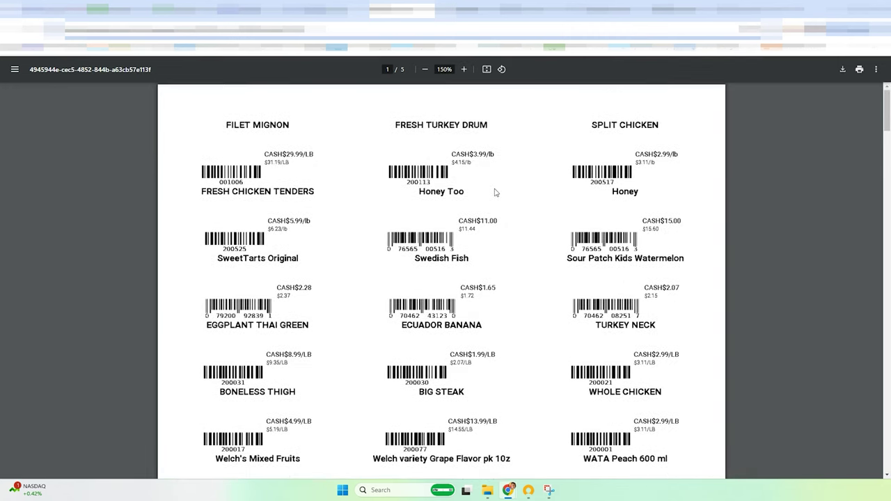